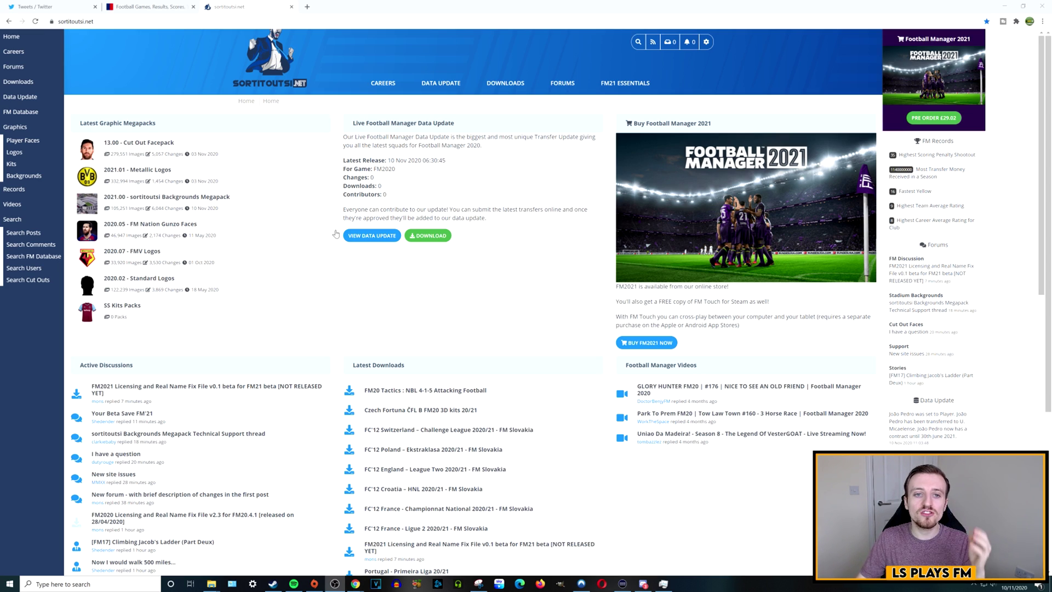
Go to sortitoutsi's Graphics page and scroll to the Football Manager Logos megapacks
{"action": "left_click", "coordinate": [22, 128]}
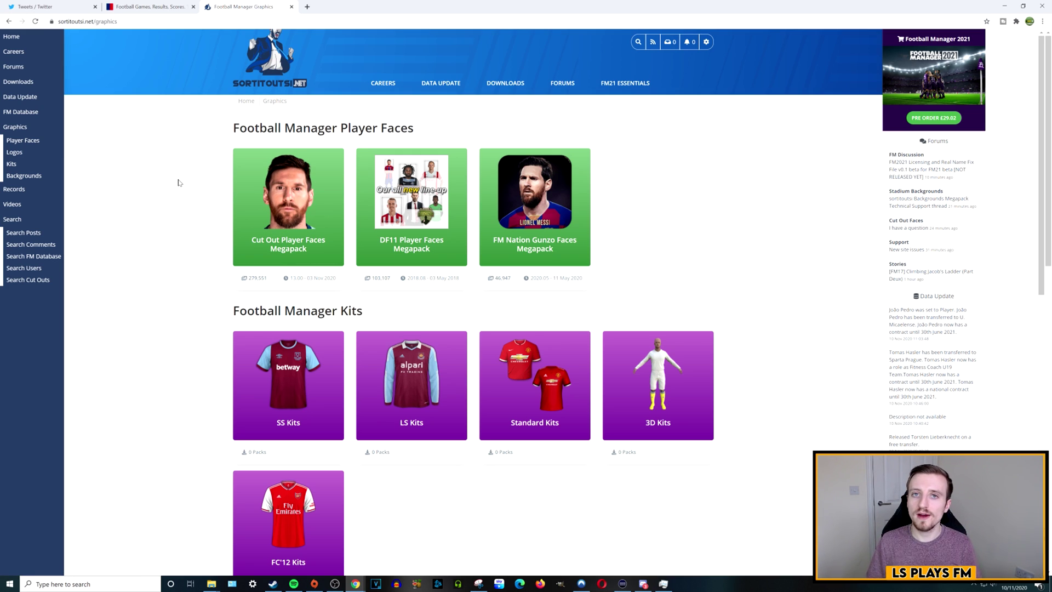
{"action": "scroll", "coordinate": [178, 183], "scroll_direction": "down", "scroll_amount": 6}
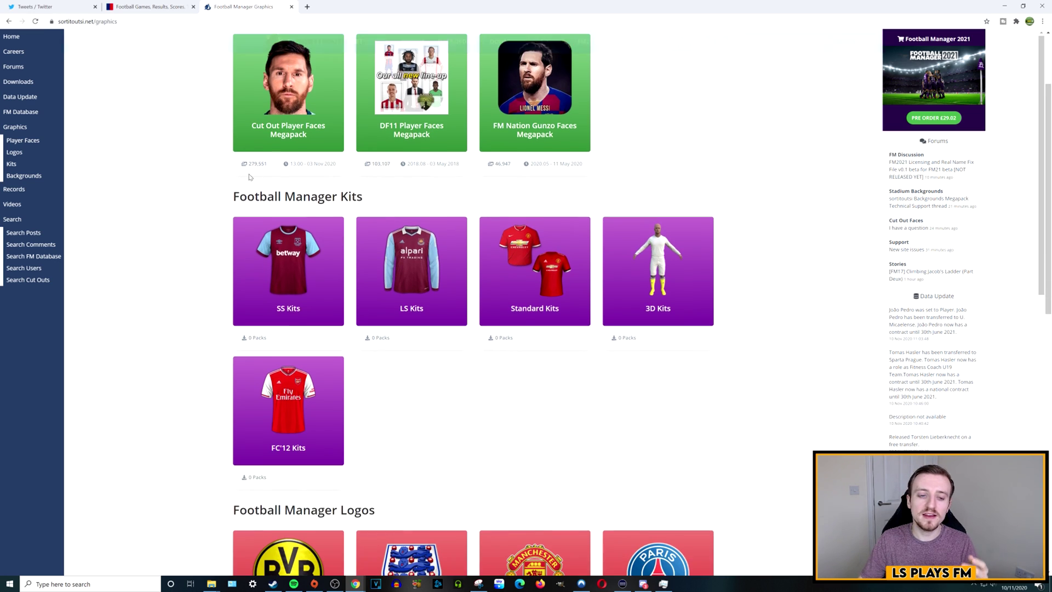
{"action": "scroll", "coordinate": [258, 296], "scroll_direction": "down", "scroll_amount": 4}
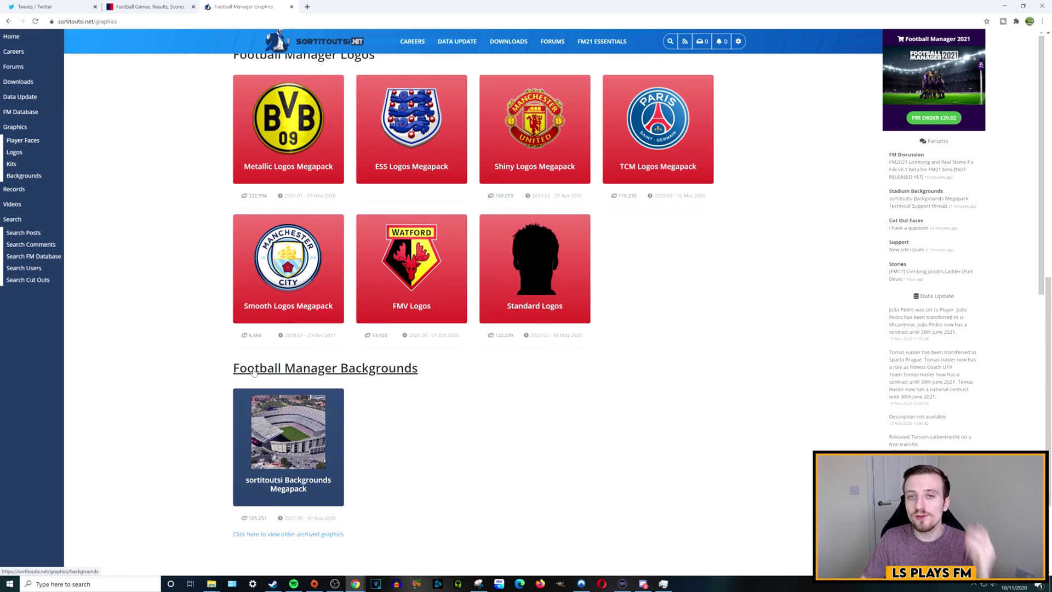
{"action": "scroll", "coordinate": [162, 291], "scroll_direction": "up", "scroll_amount": 2}
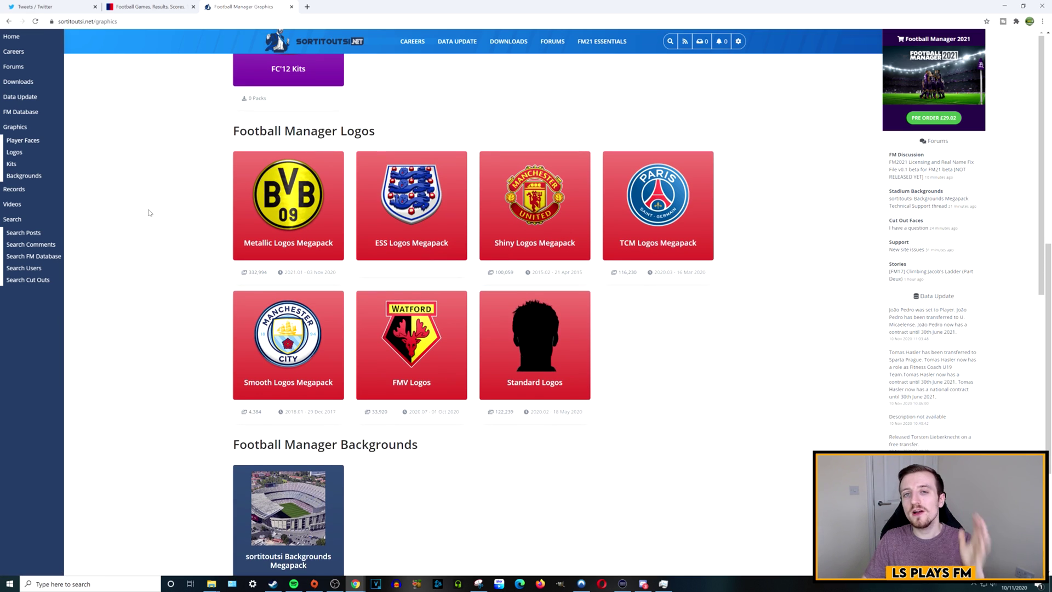
{"action": "mouse_move", "coordinate": [241, 205]}
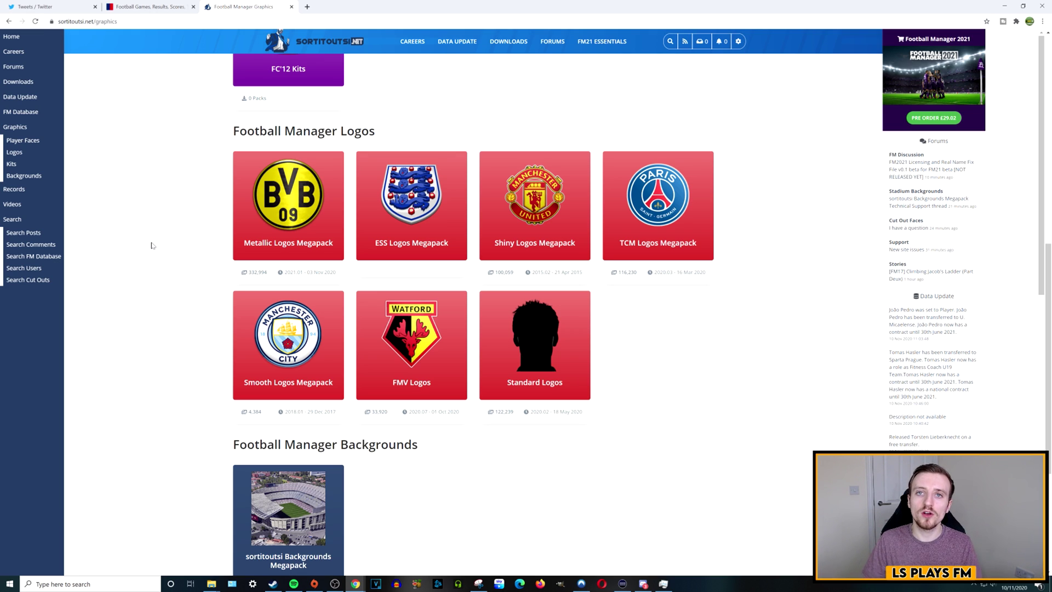
Open the Metallic Logos Megapack page and download the complete pack (metallic_logos_fm2021_v1)
{"action": "left_click", "coordinate": [274, 189]}
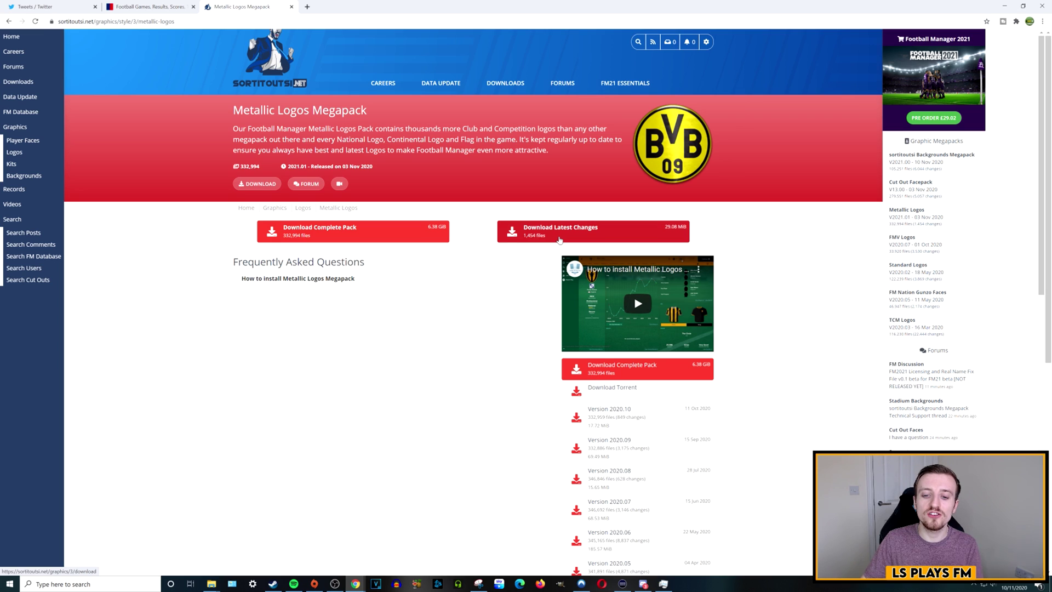
{"action": "scroll", "coordinate": [559, 239], "scroll_direction": "down", "scroll_amount": 4}
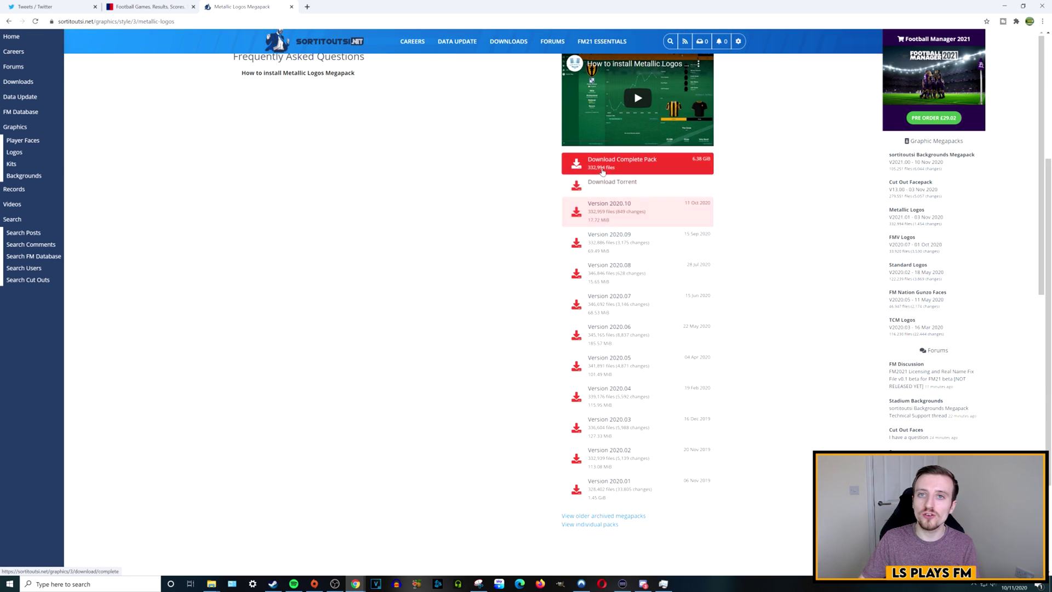
{"action": "scroll", "coordinate": [575, 156], "scroll_direction": "down", "scroll_amount": 2}
{"action": "scroll", "coordinate": [569, 354], "scroll_direction": "up", "scroll_amount": 3}
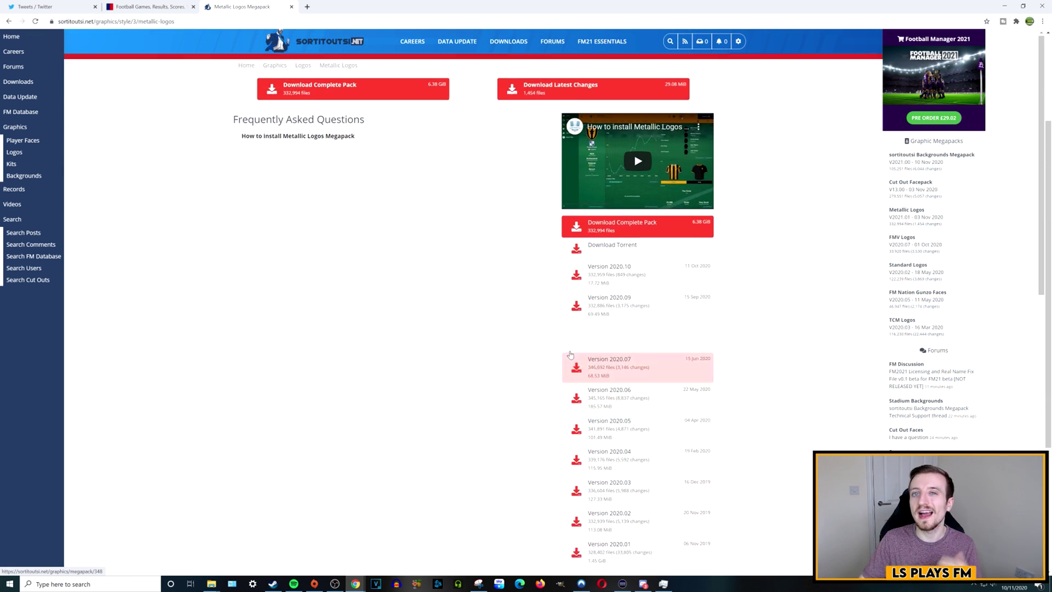
{"action": "scroll", "coordinate": [569, 355], "scroll_direction": "up", "scroll_amount": 1}
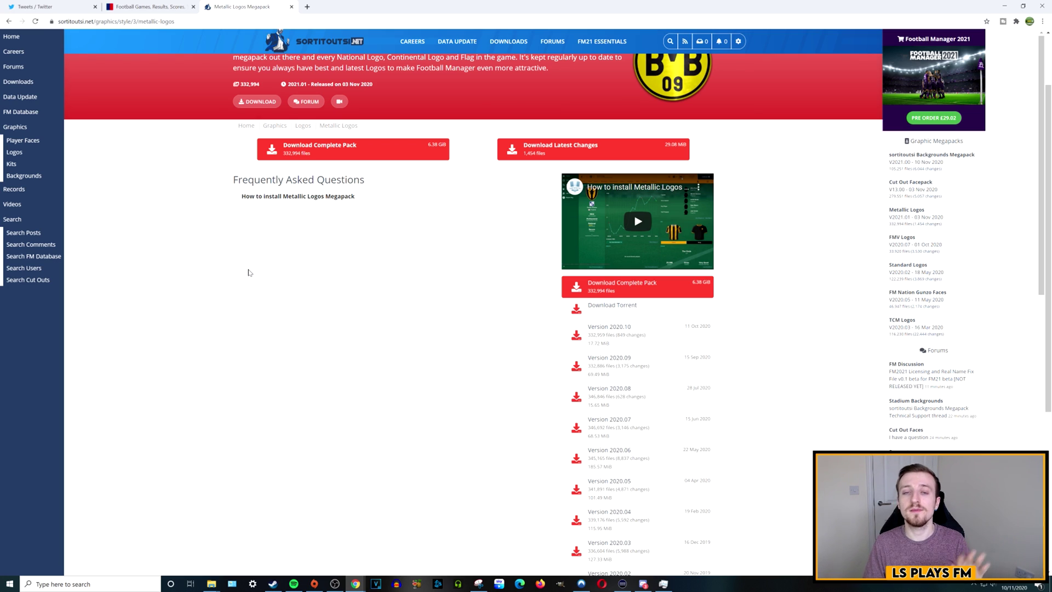
{"action": "left_click", "coordinate": [392, 156]}
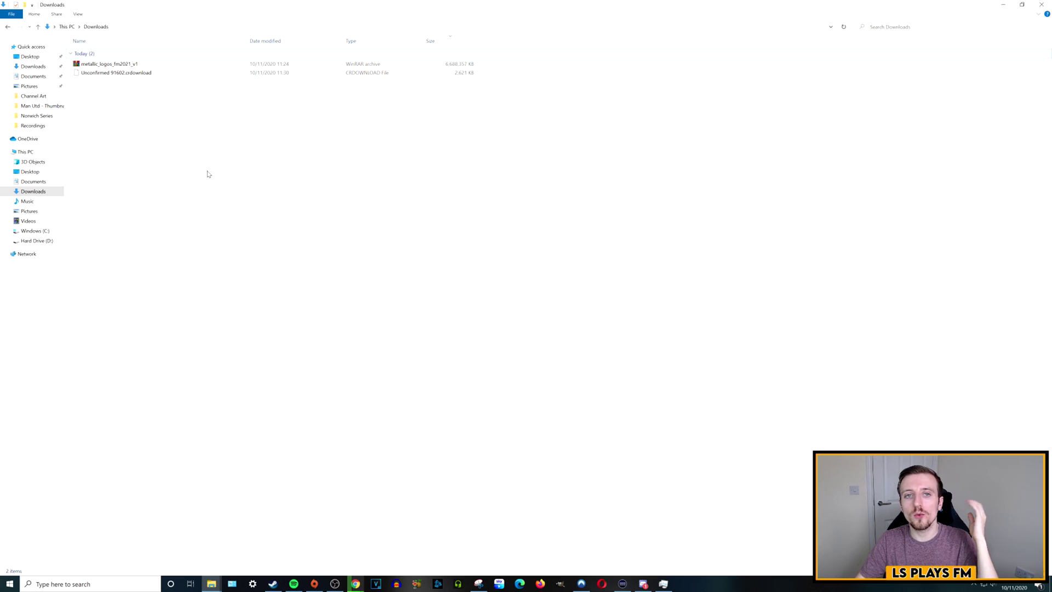
Select the metallic_logos_fm2021_v1 archive in Downloads, then bring the Documents window forward
{"action": "left_click", "coordinate": [137, 66]}
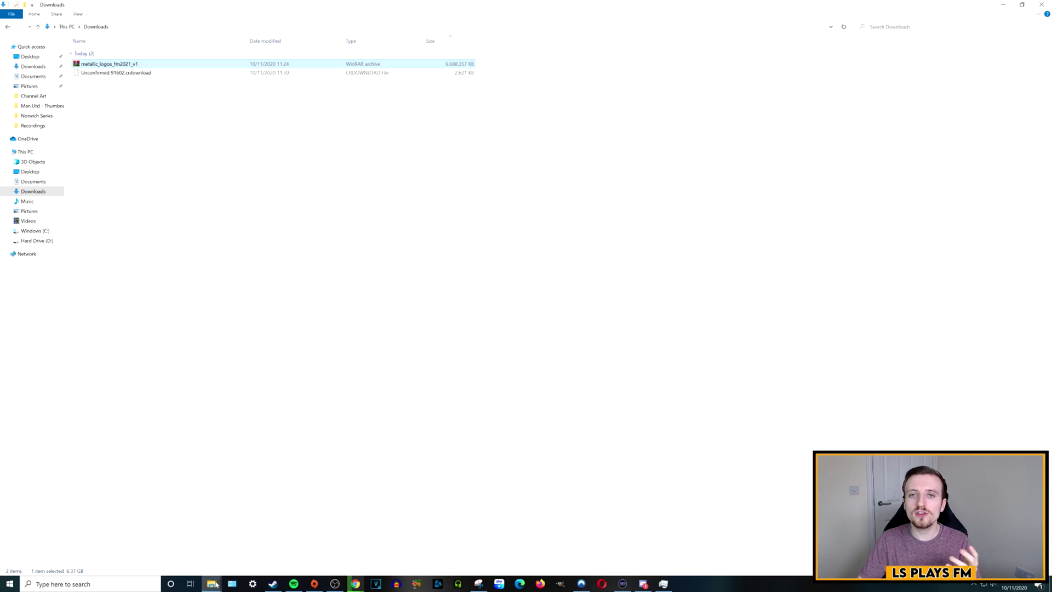
{"action": "mouse_move", "coordinate": [211, 583]}
{"action": "left_click", "coordinate": [228, 563]}
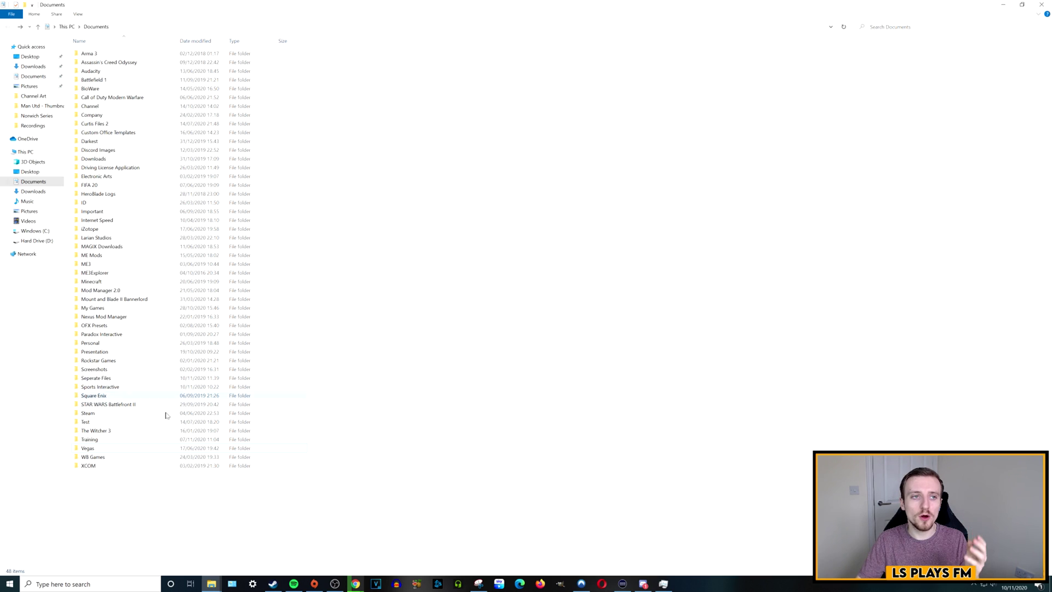
Open Documents\Sports Interactive\Football Manager 2021
{"action": "left_click", "coordinate": [113, 390]}
{"action": "double_click", "coordinate": [113, 391]}
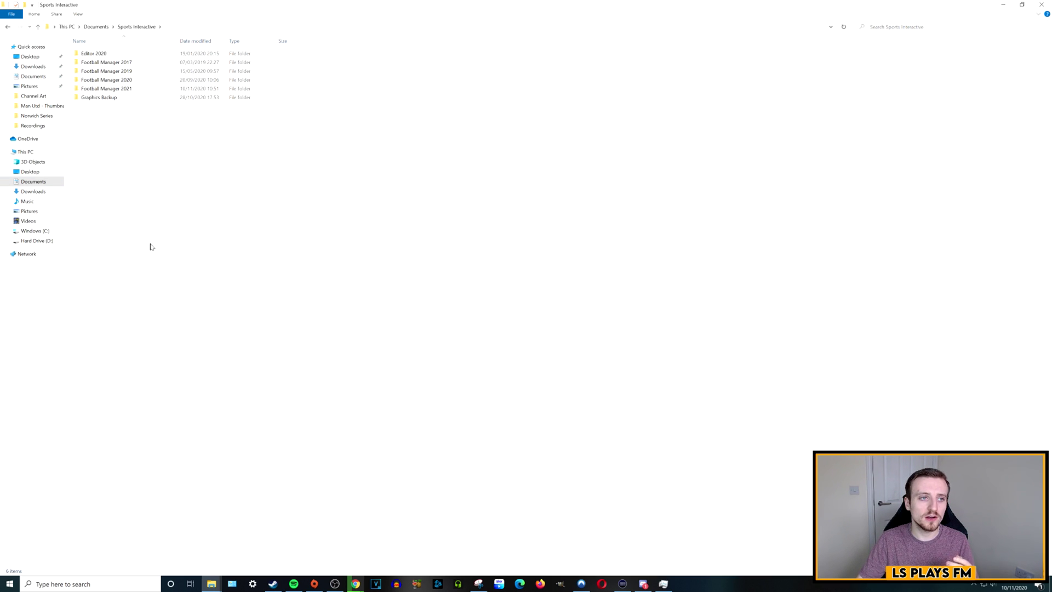
{"action": "double_click", "coordinate": [113, 91]}
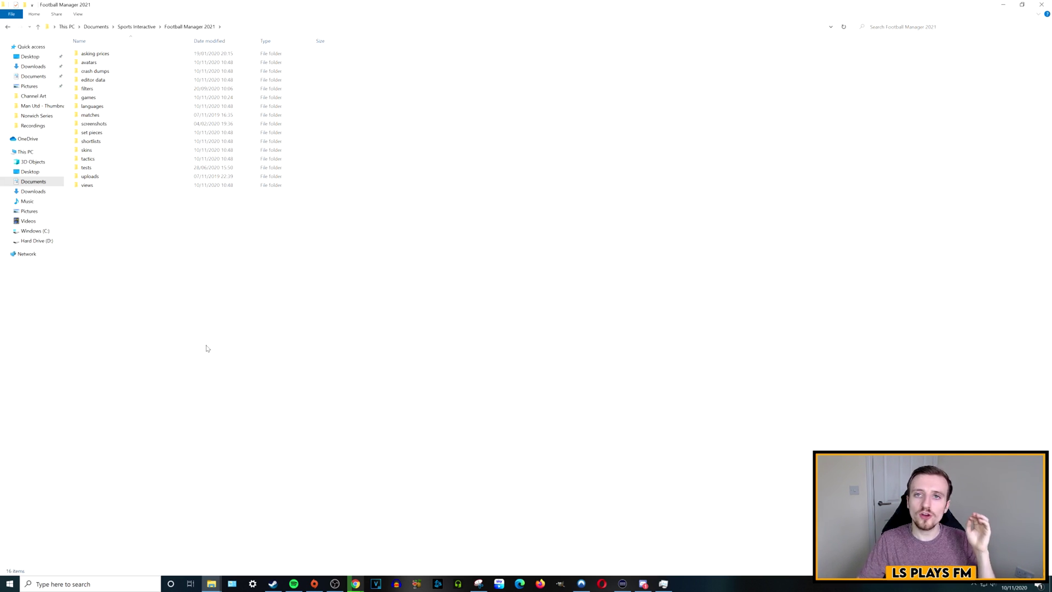
Create a new folder named 'Graphics' there and open it
{"action": "right_click", "coordinate": [394, 145]}
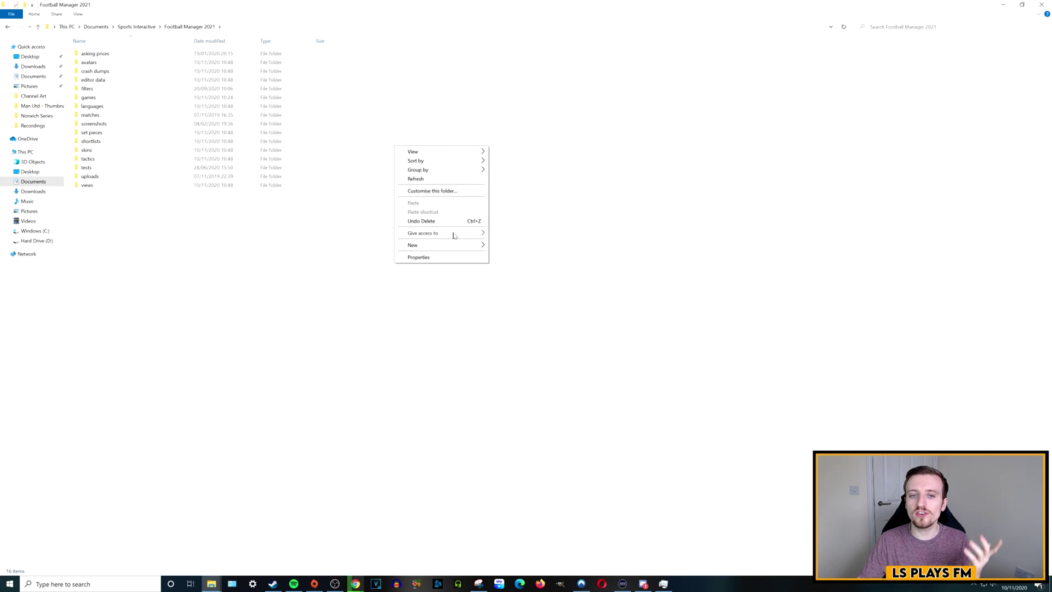
{"action": "mouse_move", "coordinate": [465, 246]}
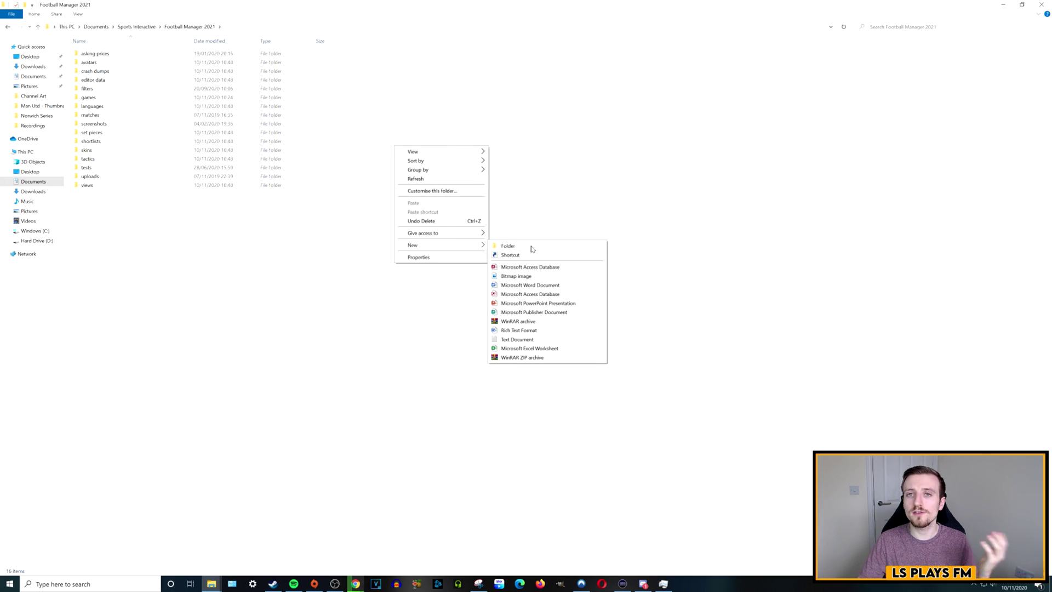
{"action": "left_click", "coordinate": [531, 248]}
{"action": "type", "text": "G"}
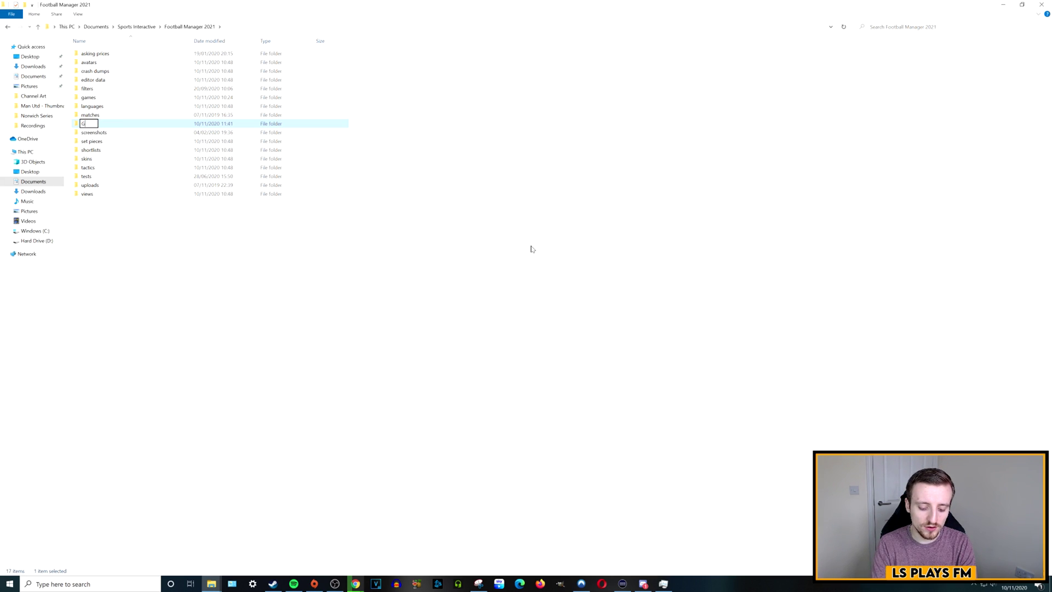
{"action": "type", "text": "raphics"}
{"action": "key", "text": "Return"}
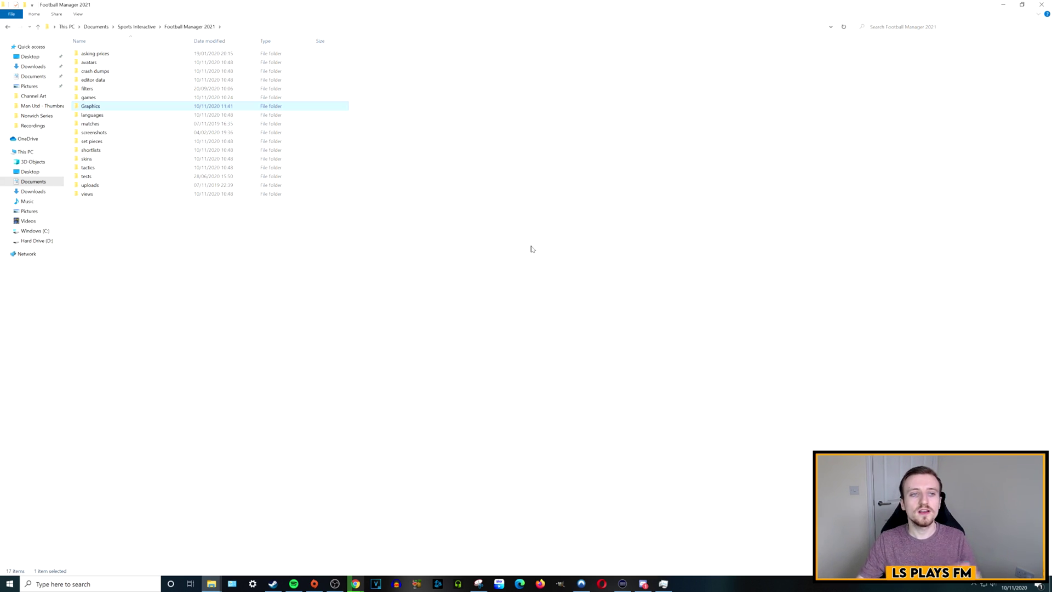
{"action": "double_click", "coordinate": [127, 107]}
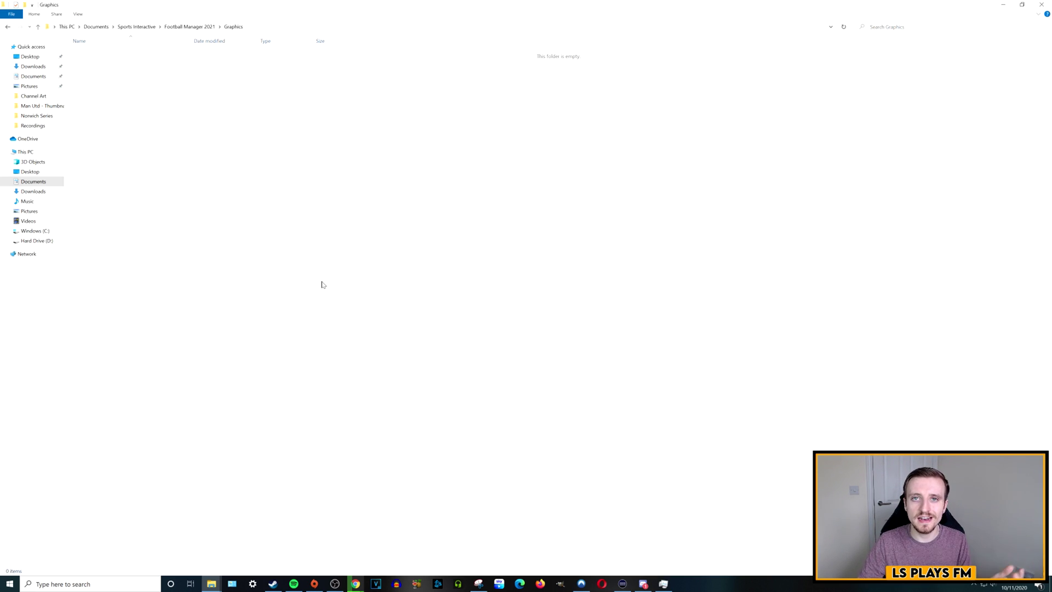
Back in Downloads, choose to extract the metallic logos archive to a chosen location
{"action": "mouse_move", "coordinate": [212, 582]}
{"action": "left_click", "coordinate": [200, 562]}
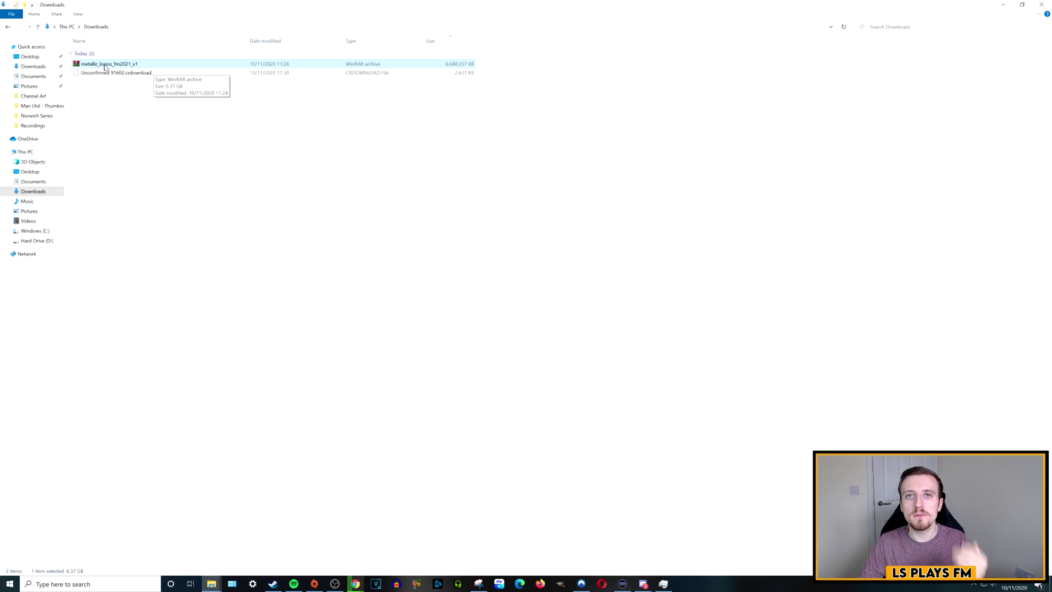
{"action": "right_click", "coordinate": [105, 67]}
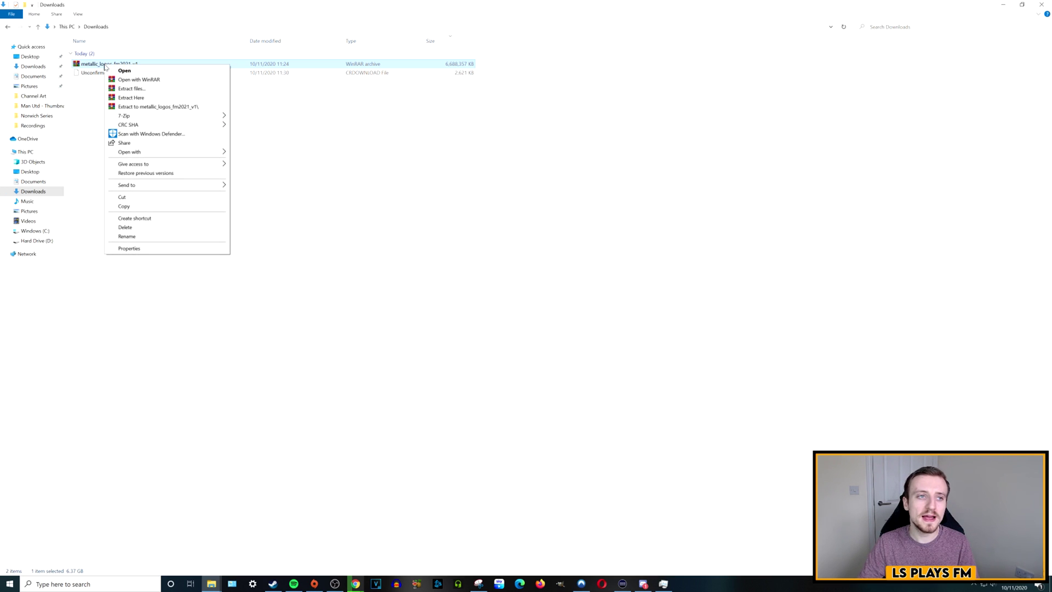
{"action": "left_click", "coordinate": [158, 89]}
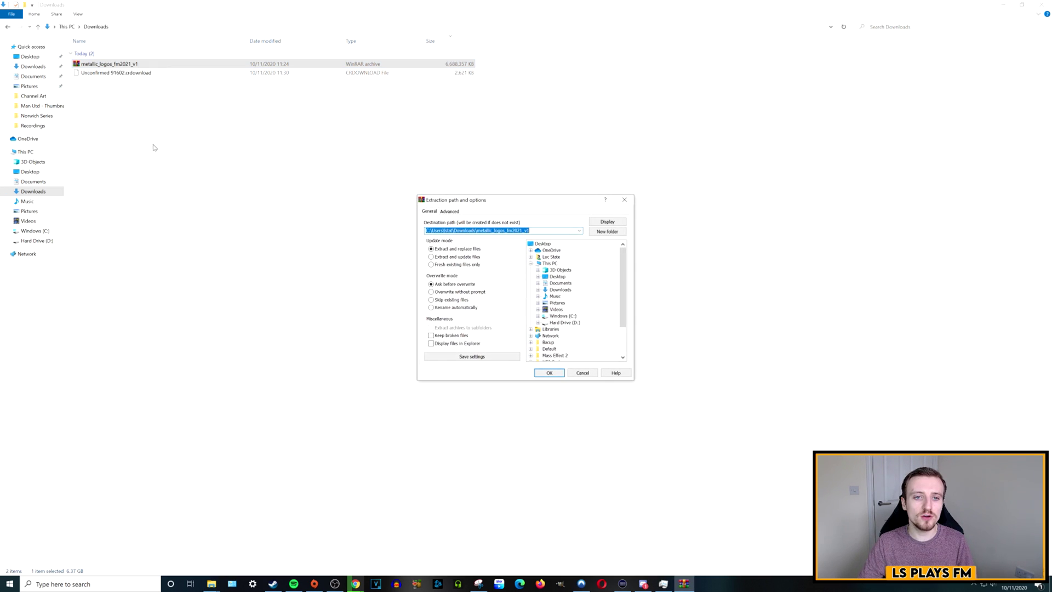
Set the extraction path to Sports Interactive\Football Manager 2021\Graphics and extract
{"action": "left_click", "coordinate": [538, 284]}
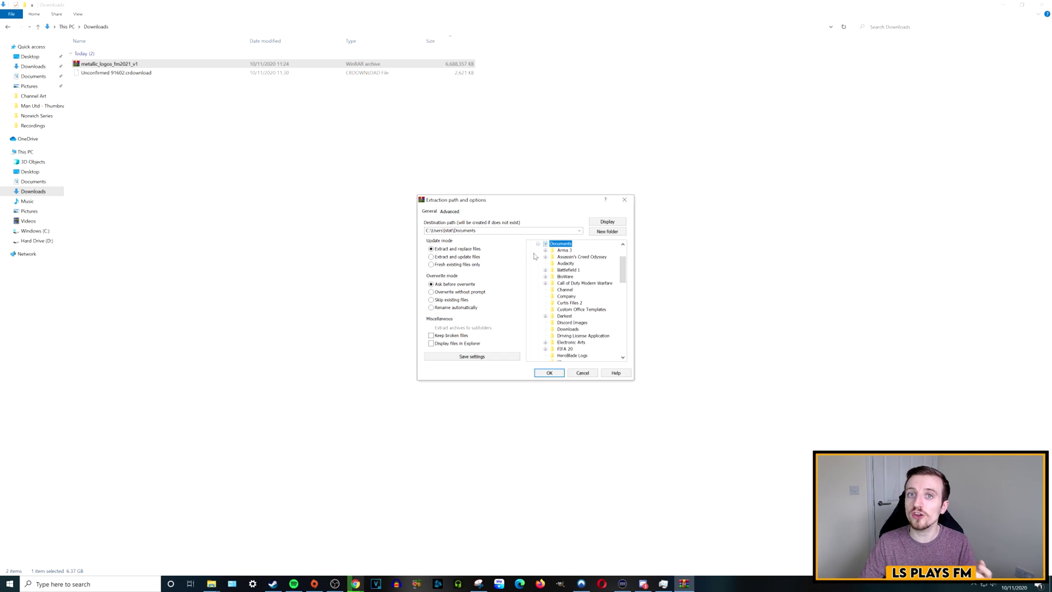
{"action": "scroll", "coordinate": [570, 282], "scroll_direction": "down", "scroll_amount": 8}
{"action": "scroll", "coordinate": [577, 292], "scroll_direction": "down", "scroll_amount": 2}
{"action": "left_click", "coordinate": [545, 343]}
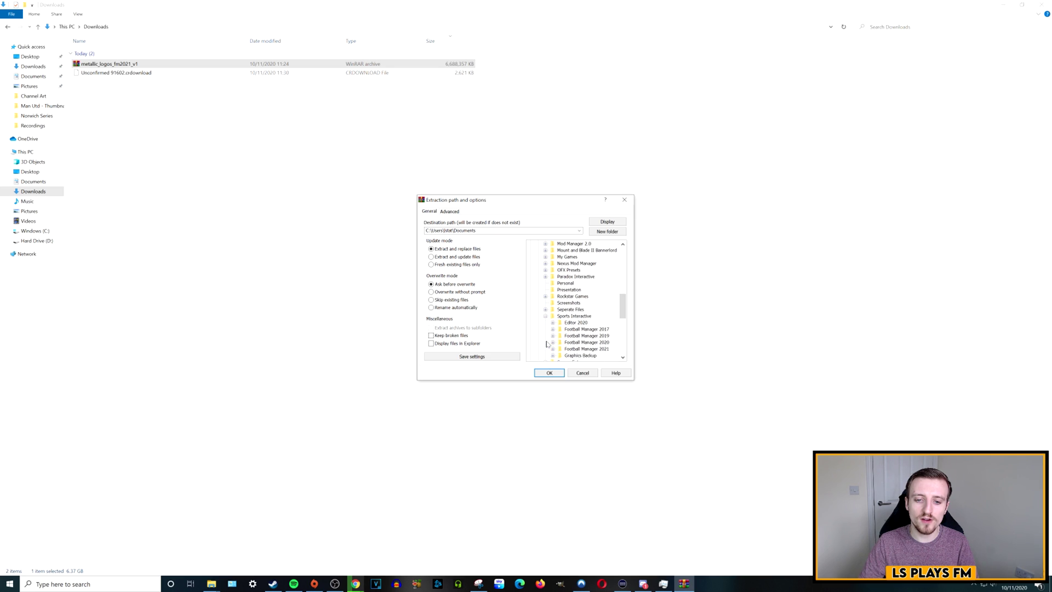
{"action": "left_click", "coordinate": [553, 349]}
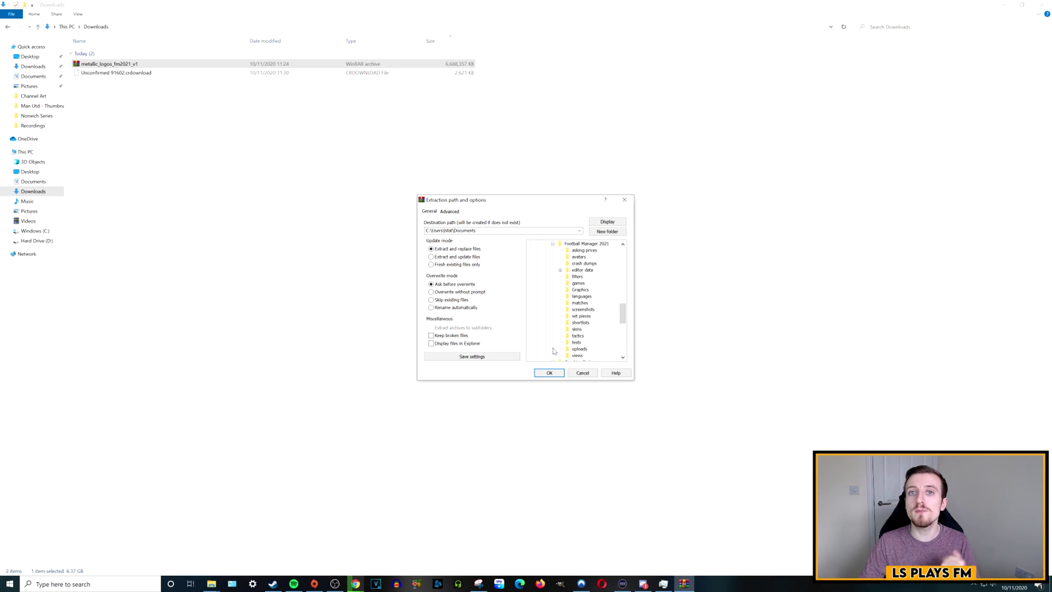
{"action": "left_click", "coordinate": [576, 291]}
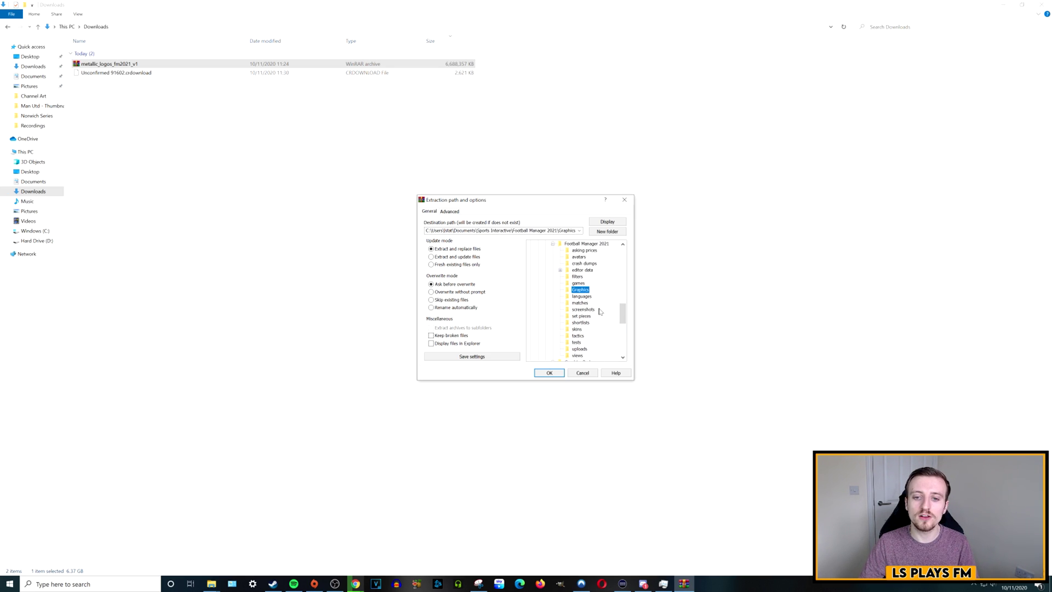
{"action": "left_click", "coordinate": [548, 373]}
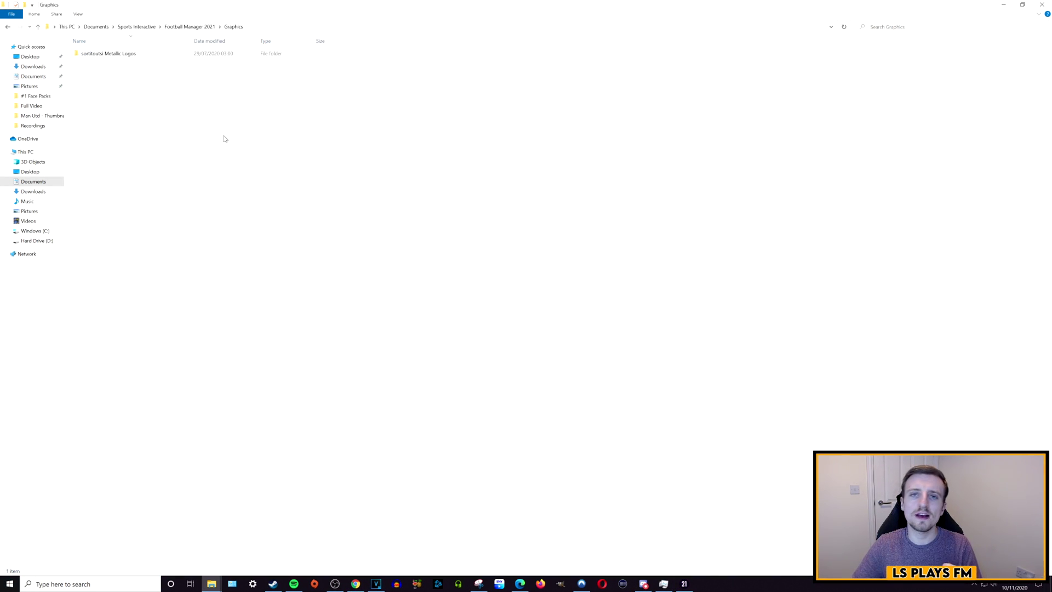
Browse into sortitoutsi Metallic Logos > graphics > pictures to check the extracted contents
{"action": "left_click", "coordinate": [130, 55]}
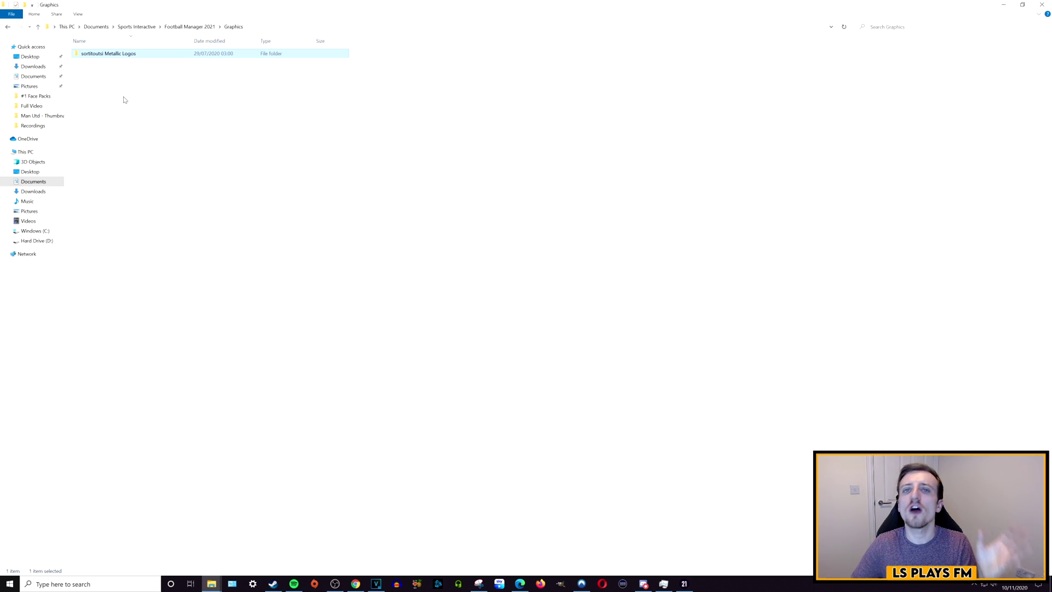
{"action": "double_click", "coordinate": [115, 56]}
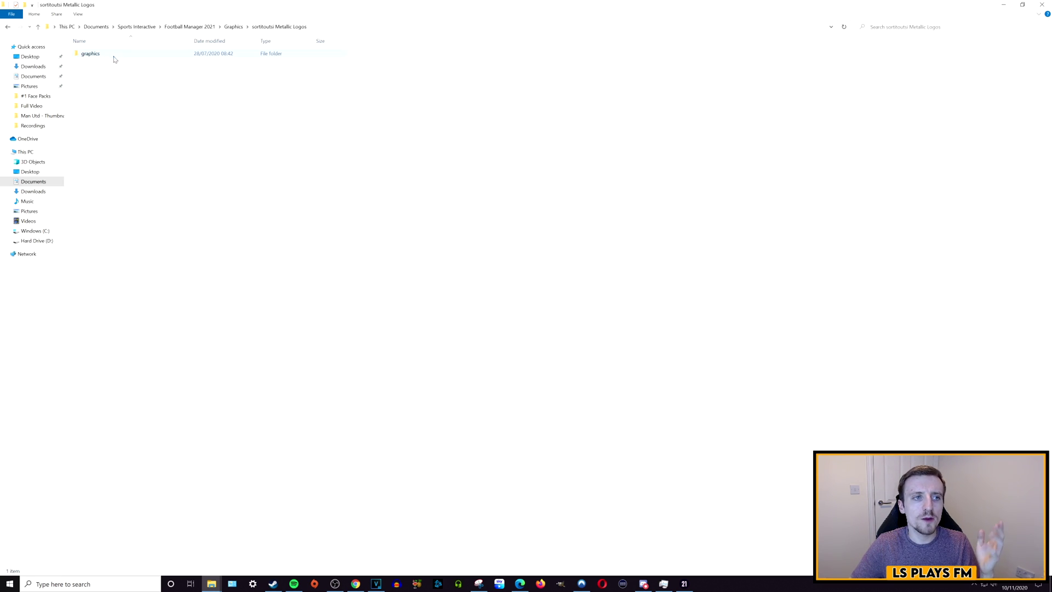
{"action": "double_click", "coordinate": [119, 55]}
{"action": "double_click", "coordinate": [123, 55]}
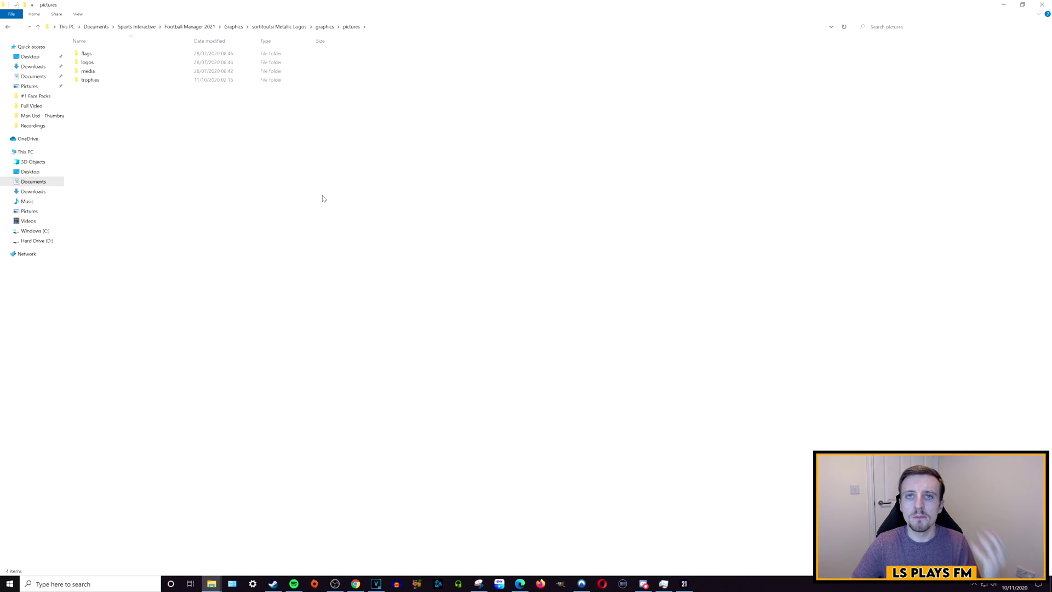
Return to the Graphics folder and switch over to Football Manager 2021
{"action": "left_click", "coordinate": [8, 27]}
{"action": "left_click", "coordinate": [8, 27]}
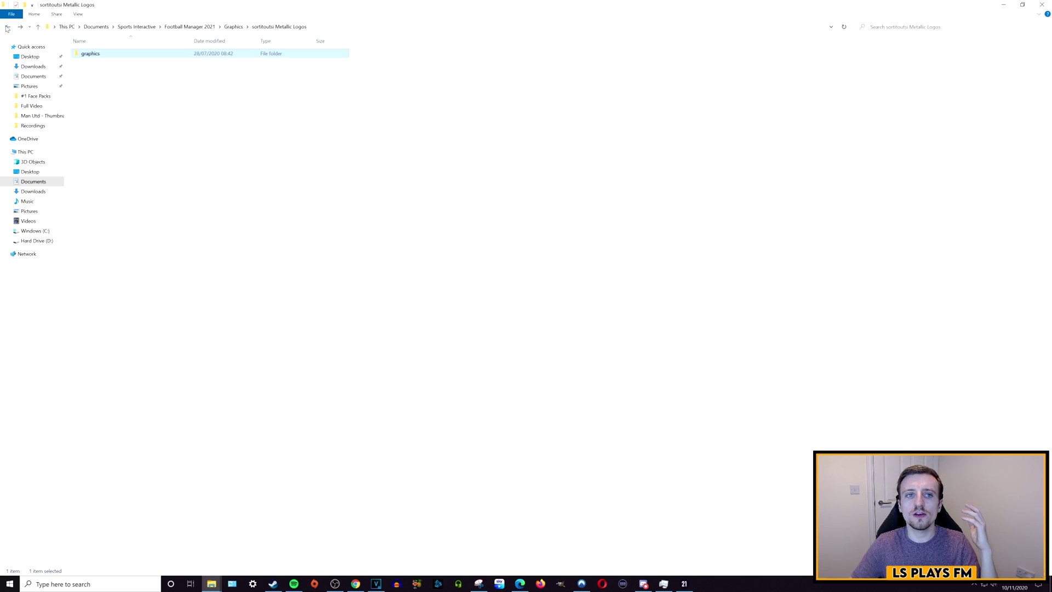
{"action": "left_click", "coordinate": [8, 27]}
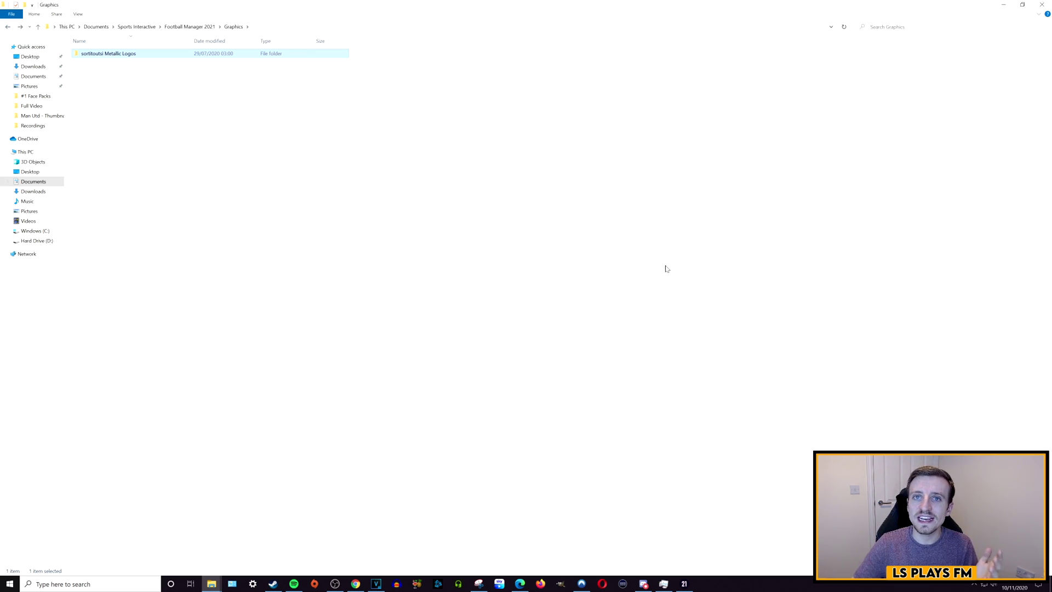
{"action": "left_click", "coordinate": [683, 583]}
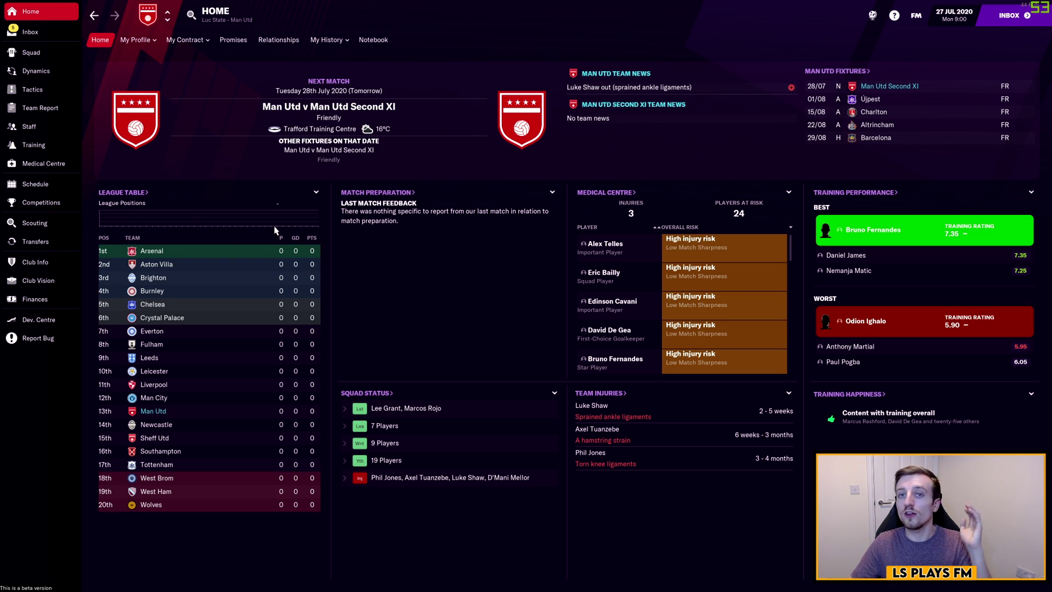
{"action": "left_click", "coordinate": [872, 139]}
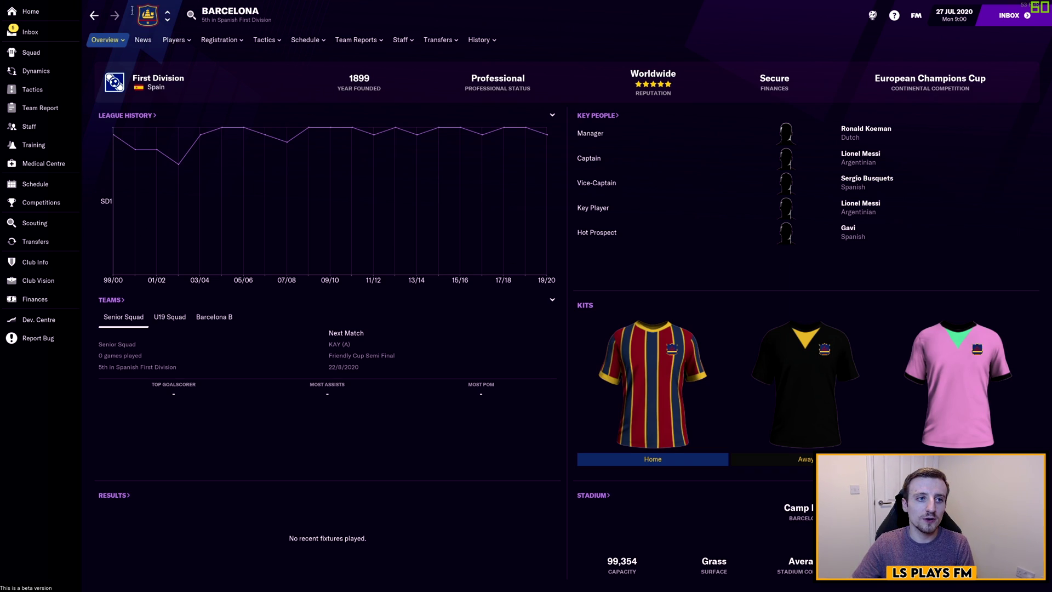
{"action": "left_click", "coordinate": [93, 17]}
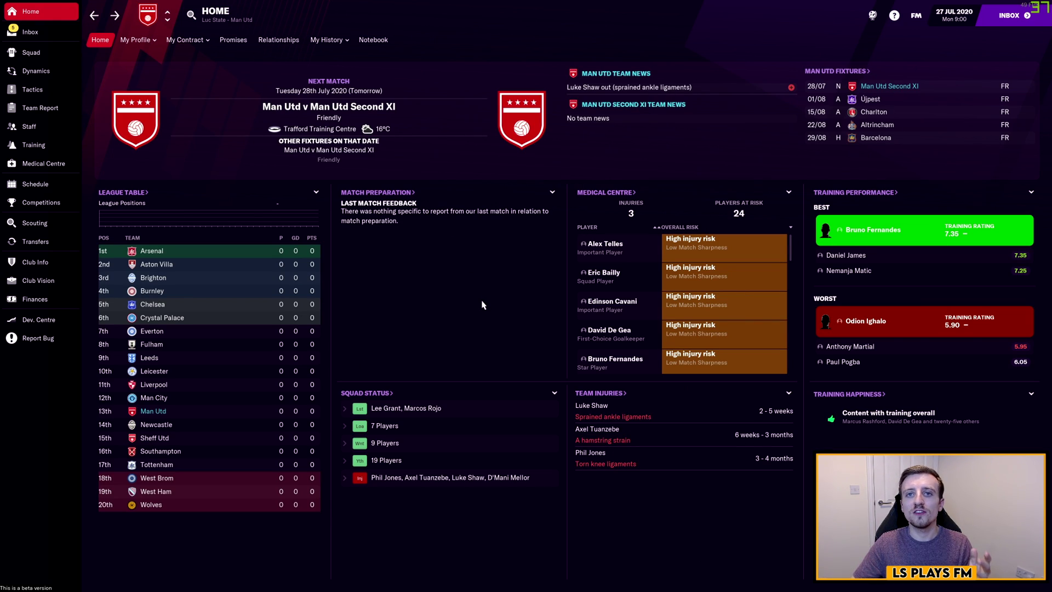
Open the game's Preferences on the Interface category
{"action": "left_click", "coordinate": [916, 17]}
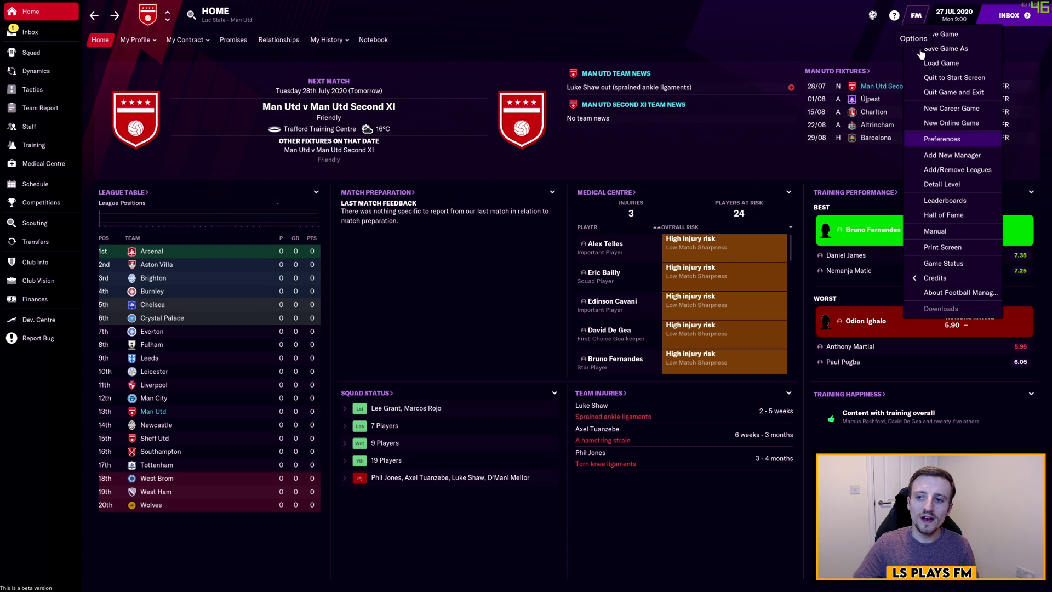
{"action": "left_click", "coordinate": [941, 140]}
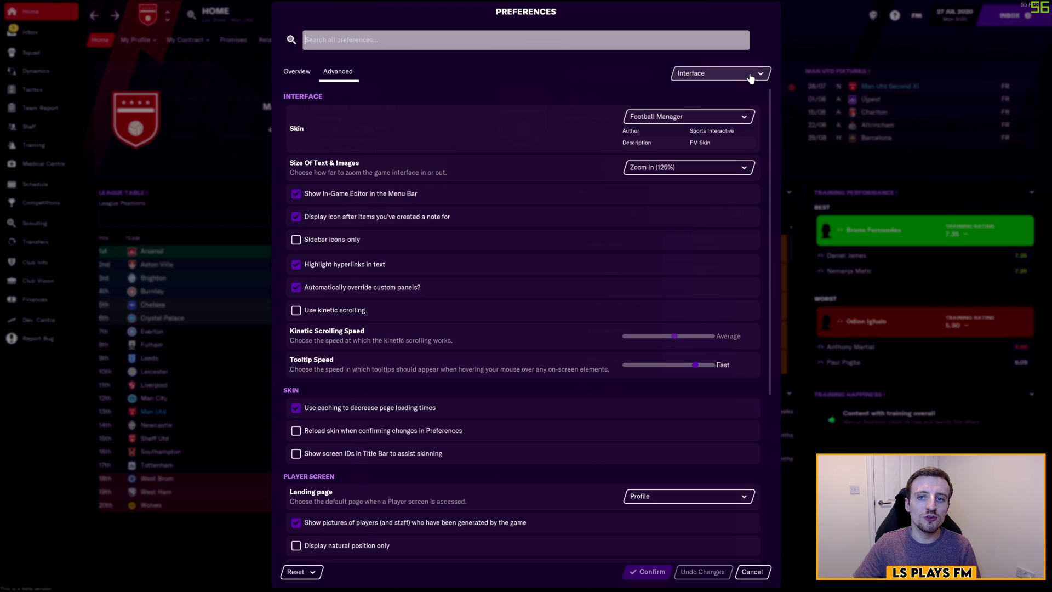
{"action": "left_click", "coordinate": [717, 77]}
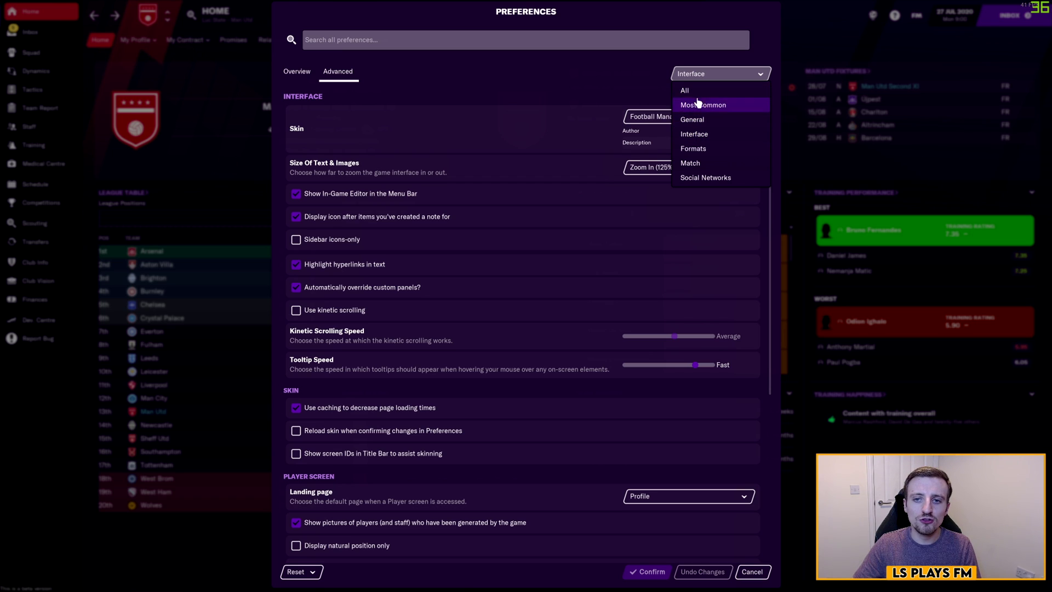
{"action": "left_click", "coordinate": [705, 136]}
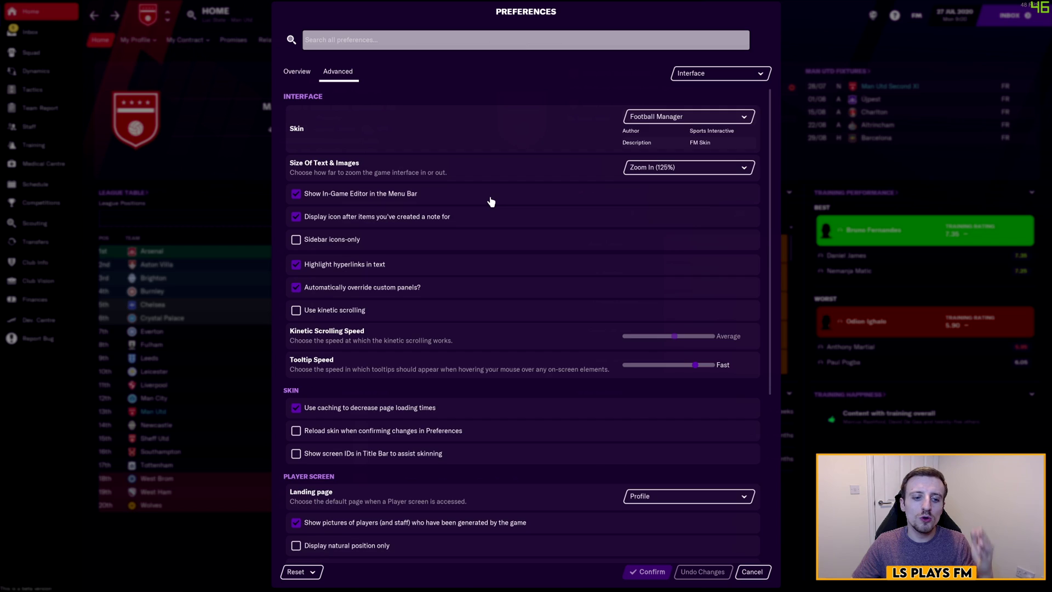
Untick 'Use caching', tick 'Reload skin when confirming changes', and confirm to reload the skin
{"action": "scroll", "coordinate": [492, 202], "scroll_direction": "down", "scroll_amount": 5}
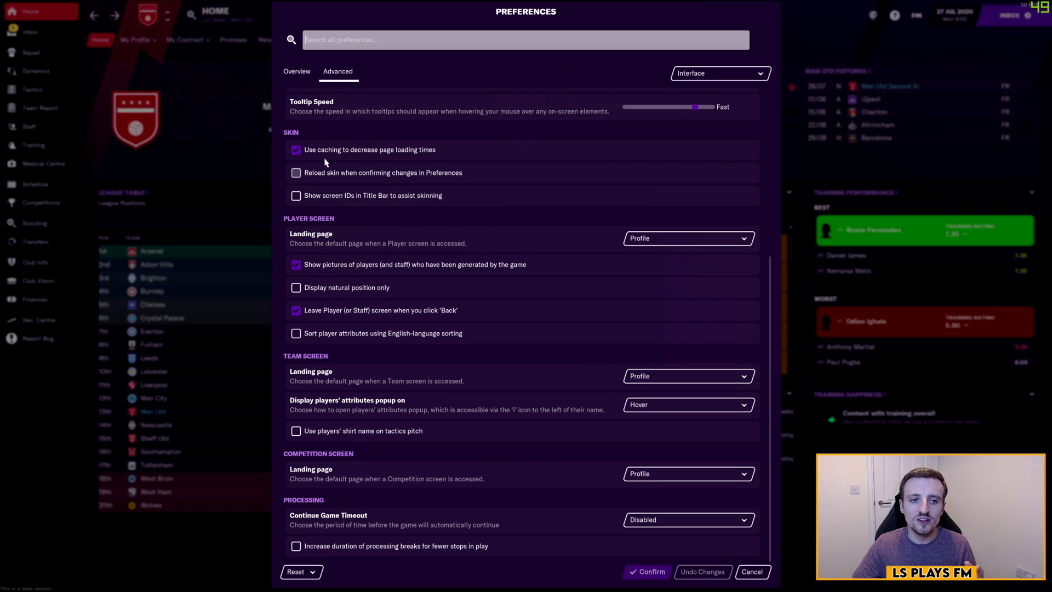
{"action": "mouse_move", "coordinate": [323, 157]}
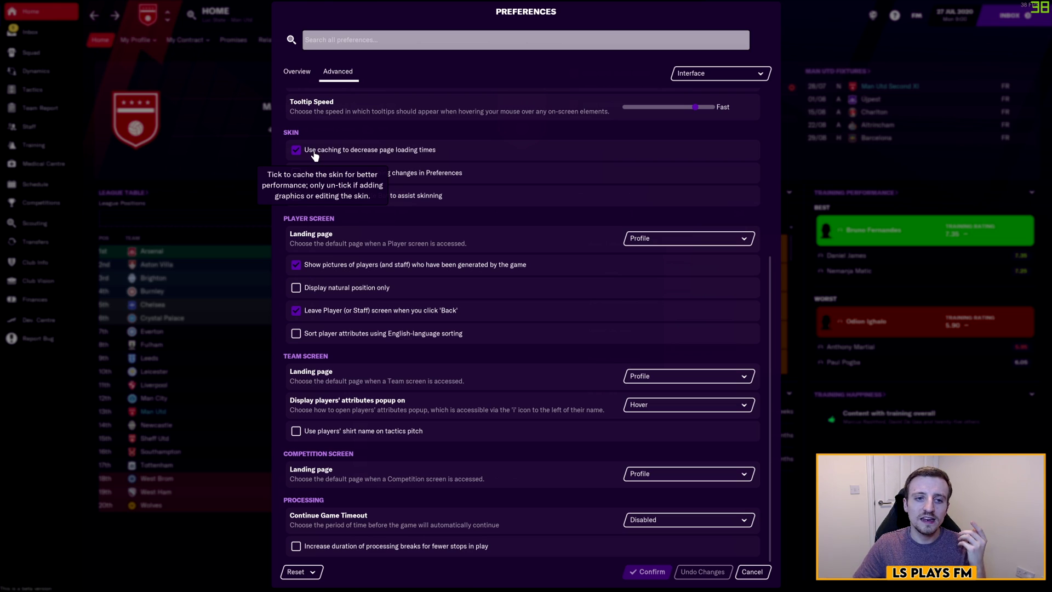
{"action": "left_click", "coordinate": [313, 156]}
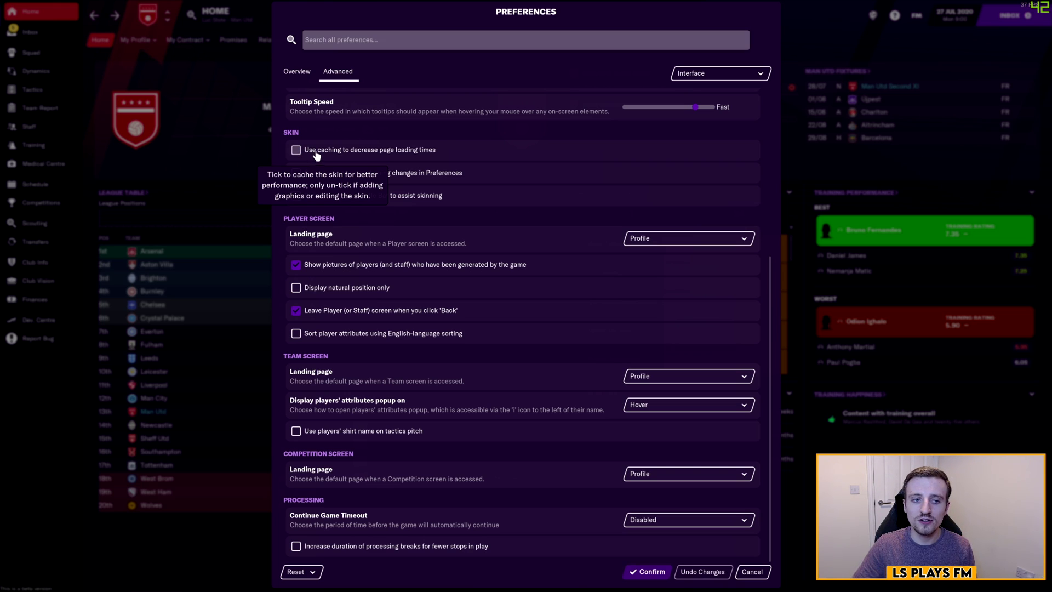
{"action": "mouse_move", "coordinate": [300, 178]}
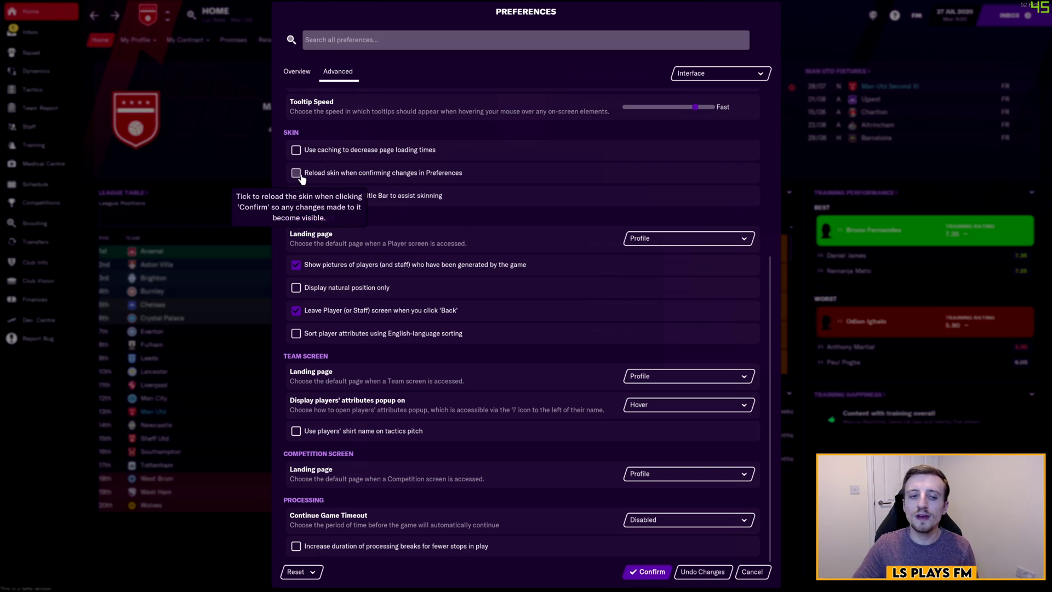
{"action": "left_click", "coordinate": [300, 176]}
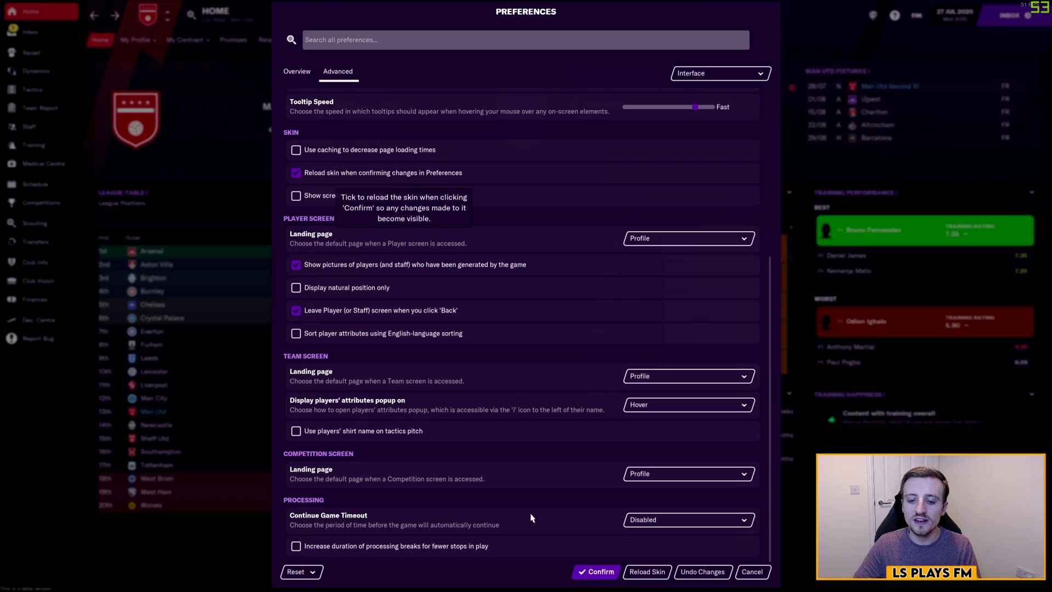
{"action": "left_click", "coordinate": [594, 574]}
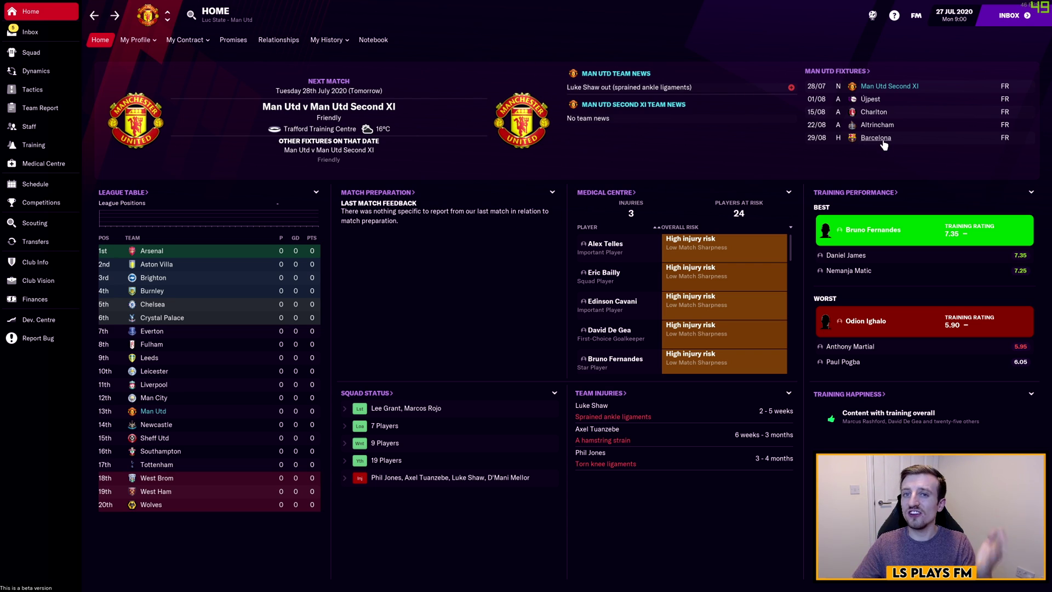
Open Manchester United's club profile and step forward three clubs to Southampton
{"action": "left_click", "coordinate": [319, 109]}
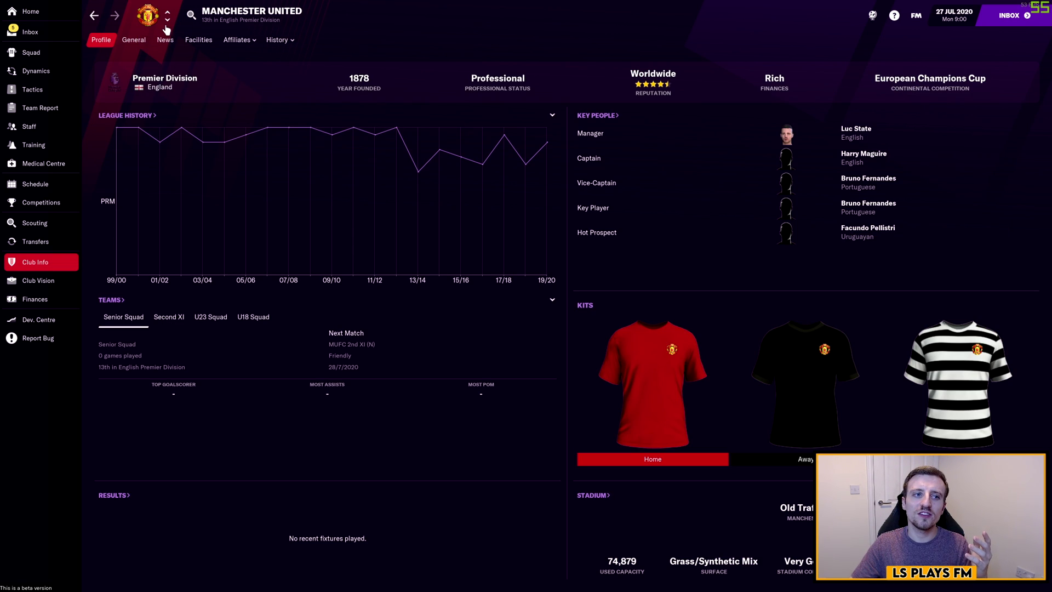
{"action": "left_click", "coordinate": [166, 24]}
{"action": "left_click", "coordinate": [166, 24]}
{"action": "left_click", "coordinate": [166, 24]}
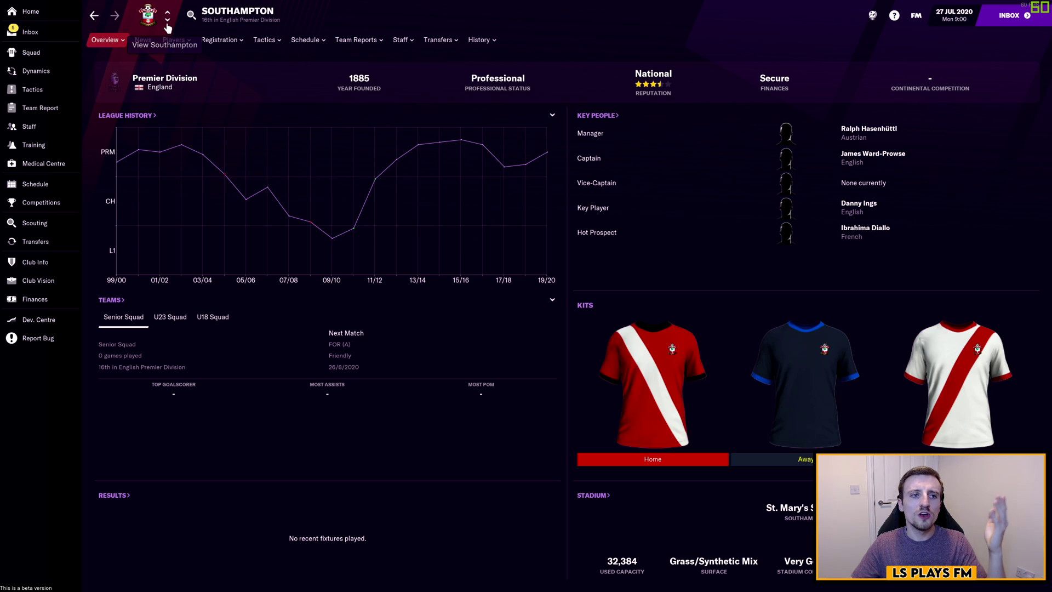